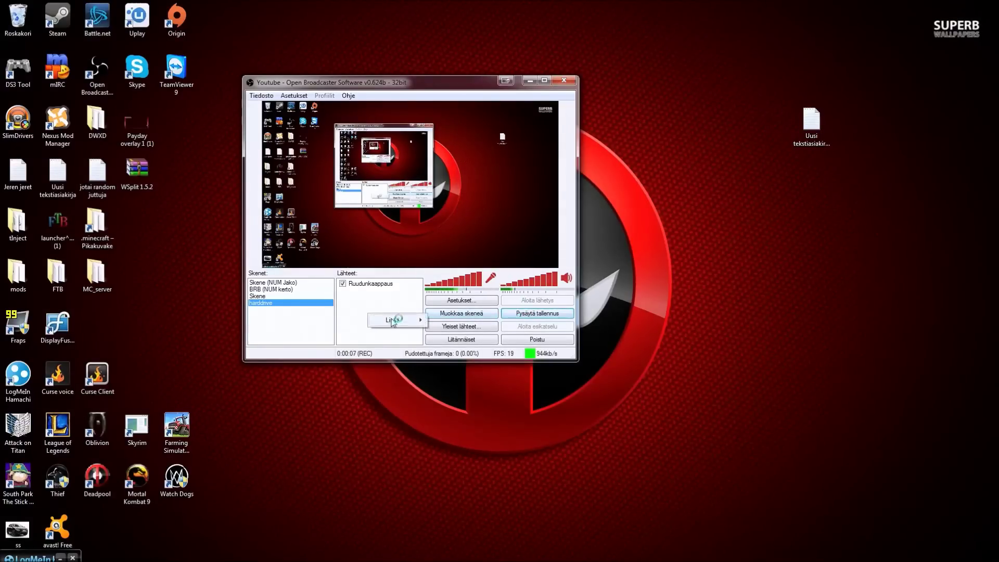
- Dismiss the Lisää menu without adding a source and bring the PAYDAY 2 window forward
mouse_move(393, 321)
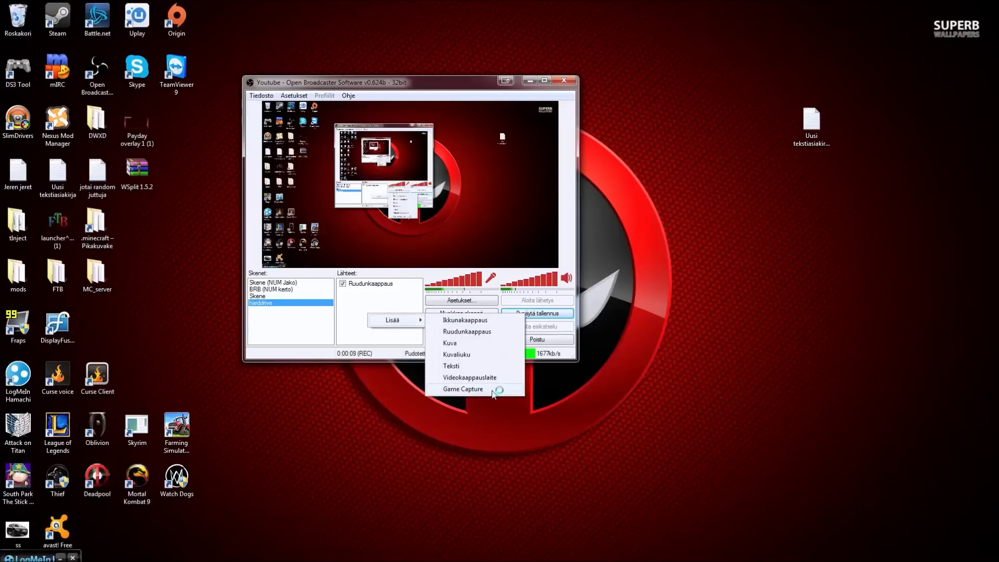
click(341, 325)
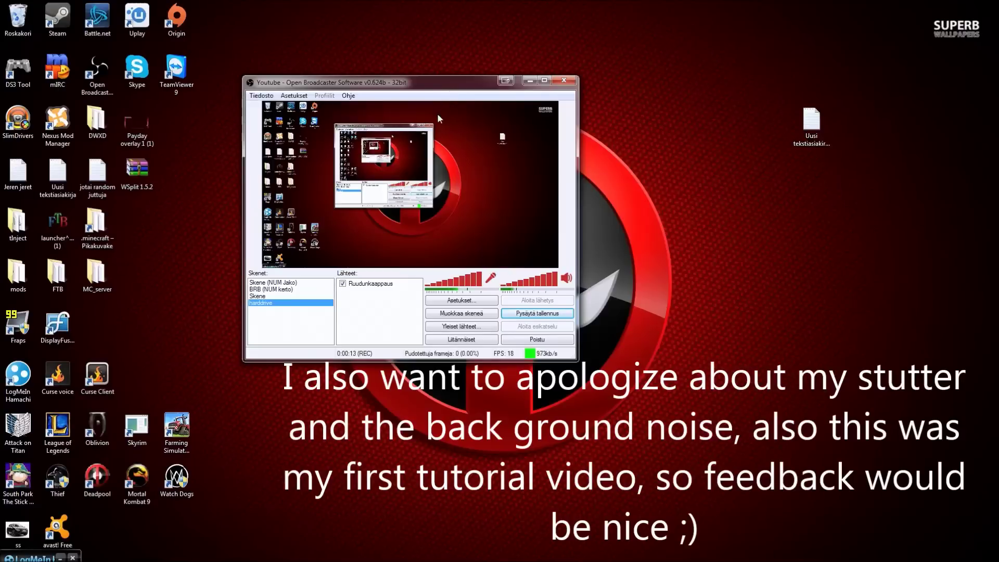
mouse_move(266, 557)
click(257, 555)
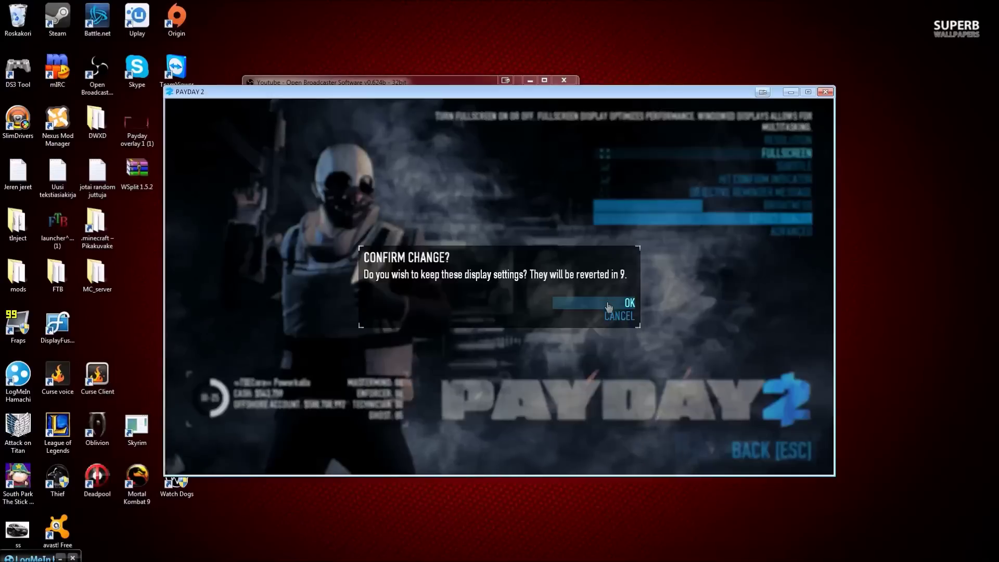
- Keep the game's new windowed display setting, then bring OBS forward and reposition it
click(610, 301)
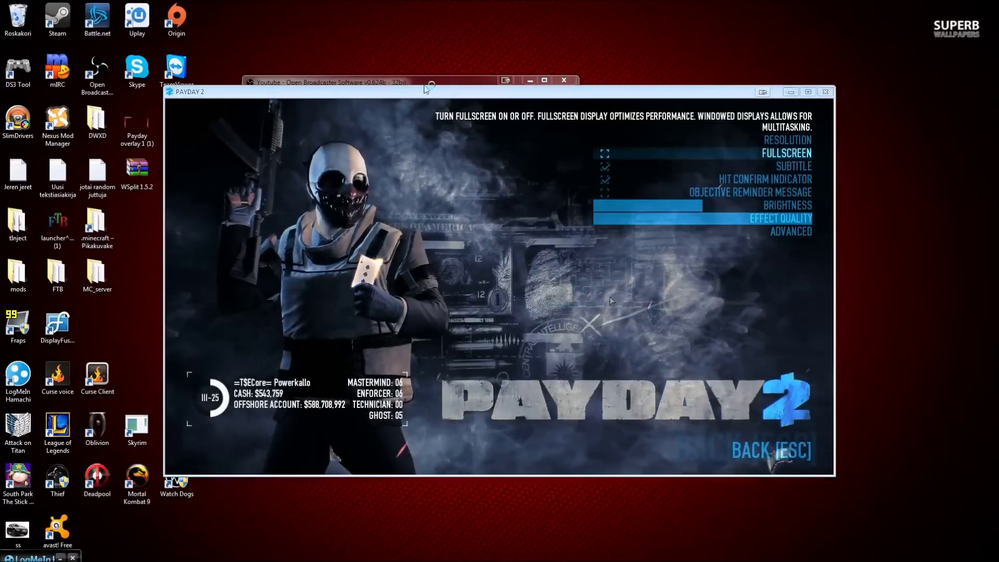
click(425, 82)
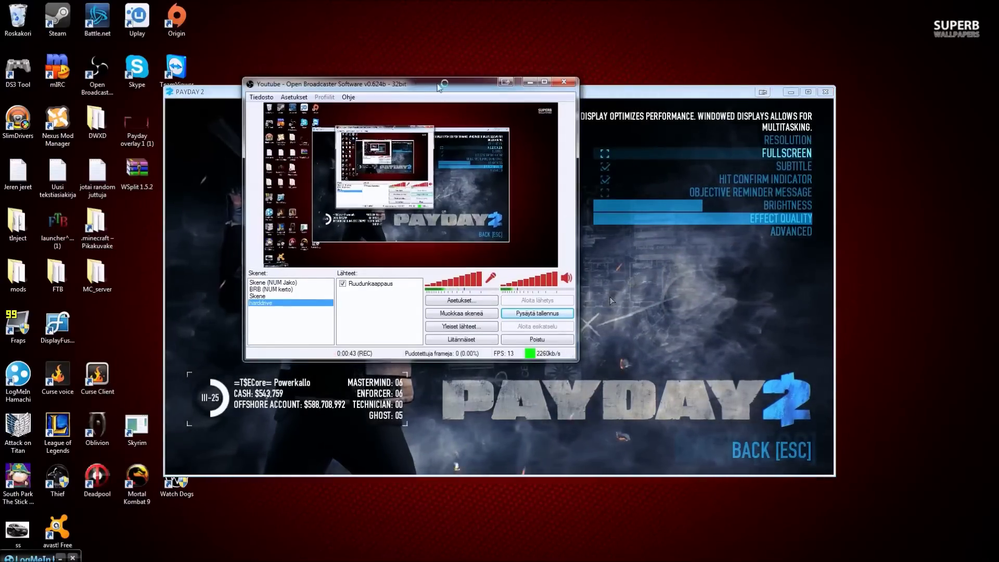
drag(439, 85, 328, 92)
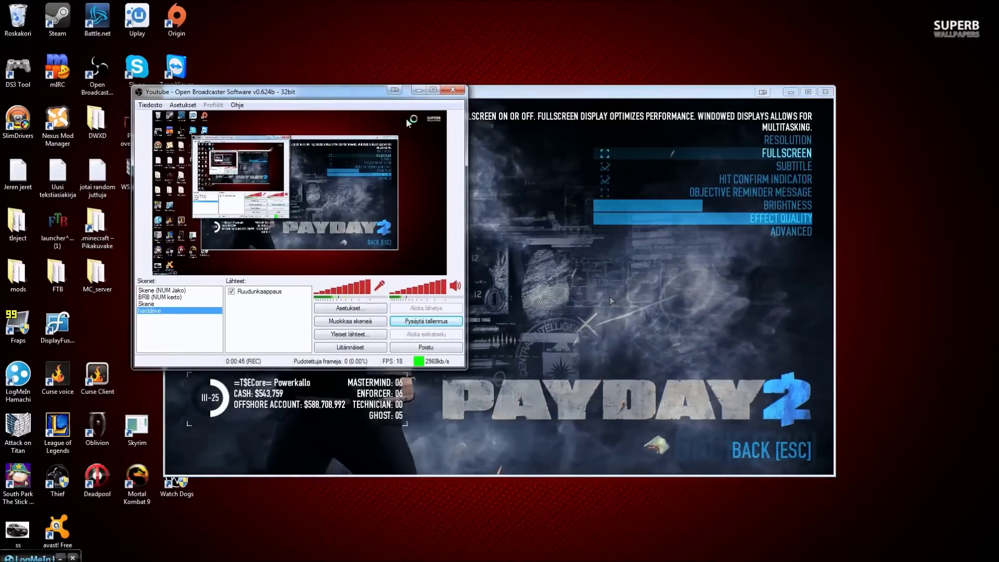
drag(328, 92, 382, 89)
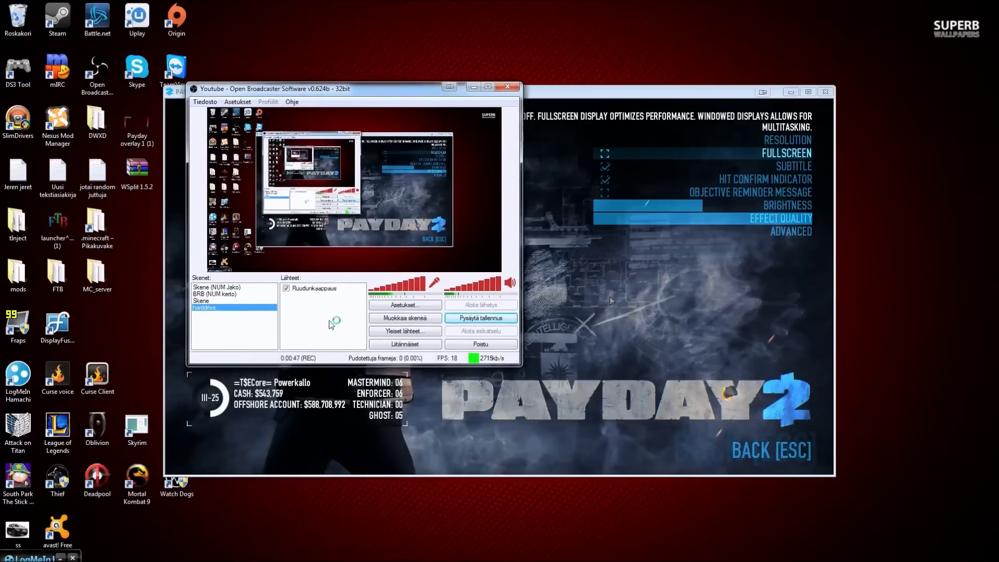
- Add an Ikkunakaappaus window capture of the PAYDAY 2 window, then switch it off
right_click(332, 324)
mouse_move(359, 328)
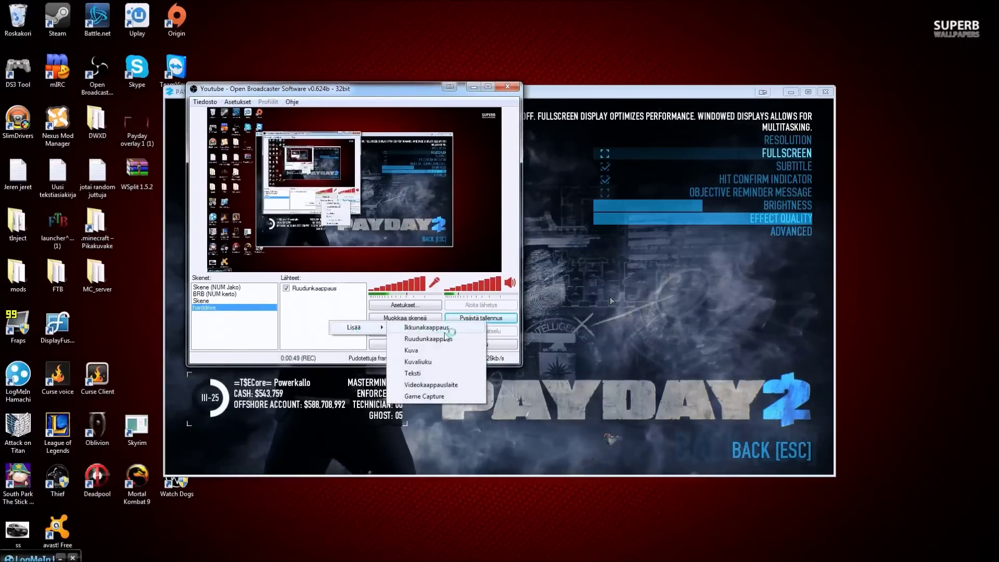
click(446, 330)
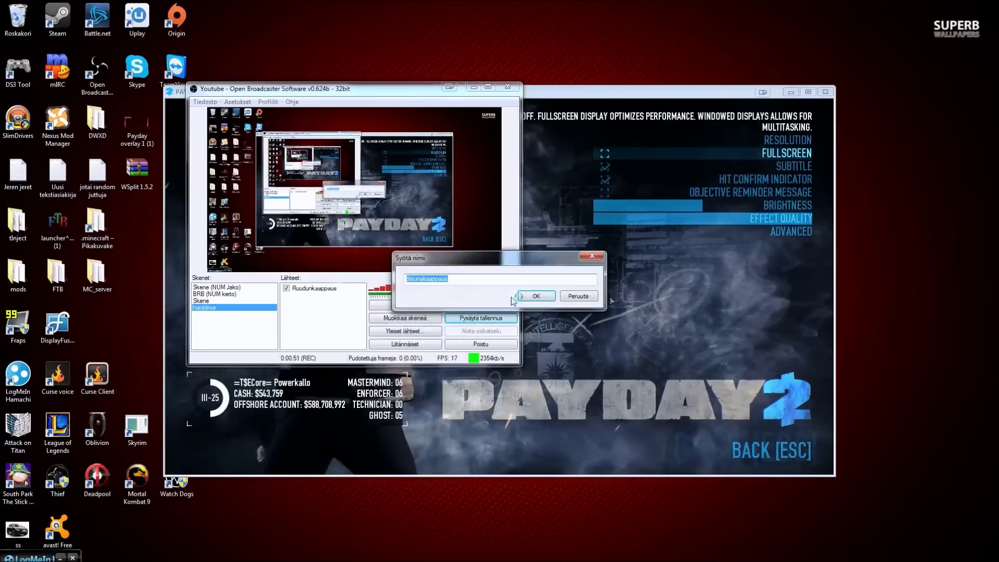
click(535, 296)
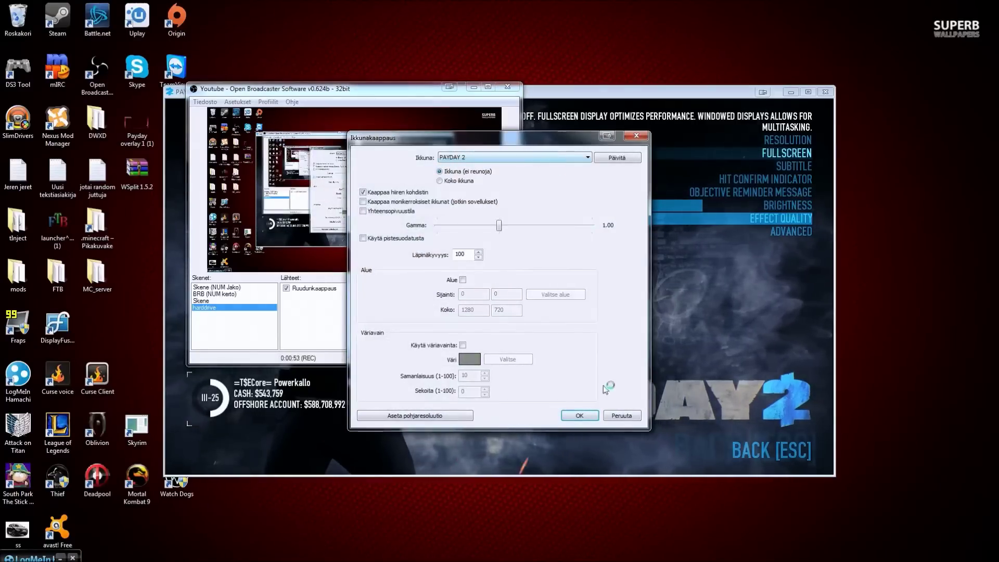
click(579, 416)
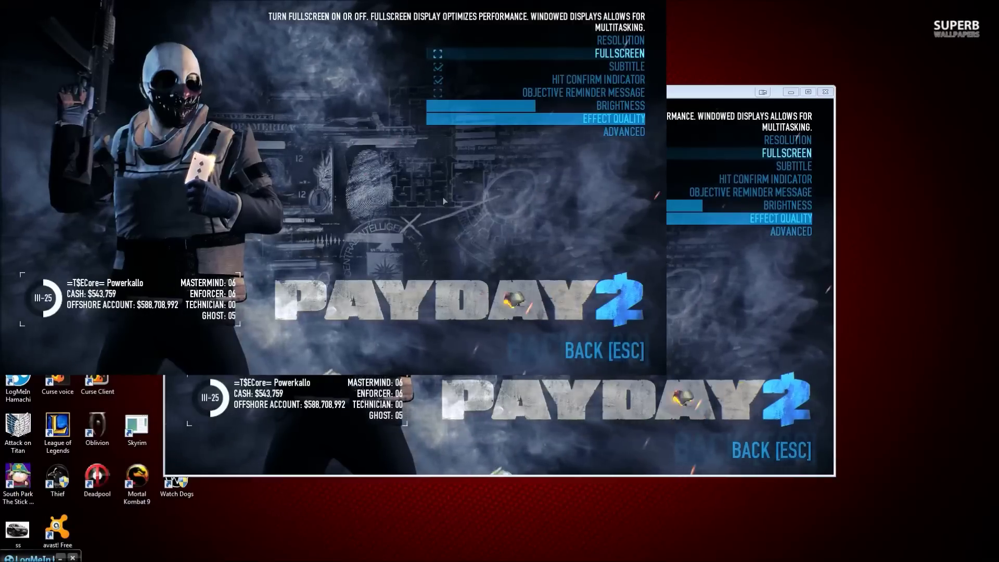
click(287, 288)
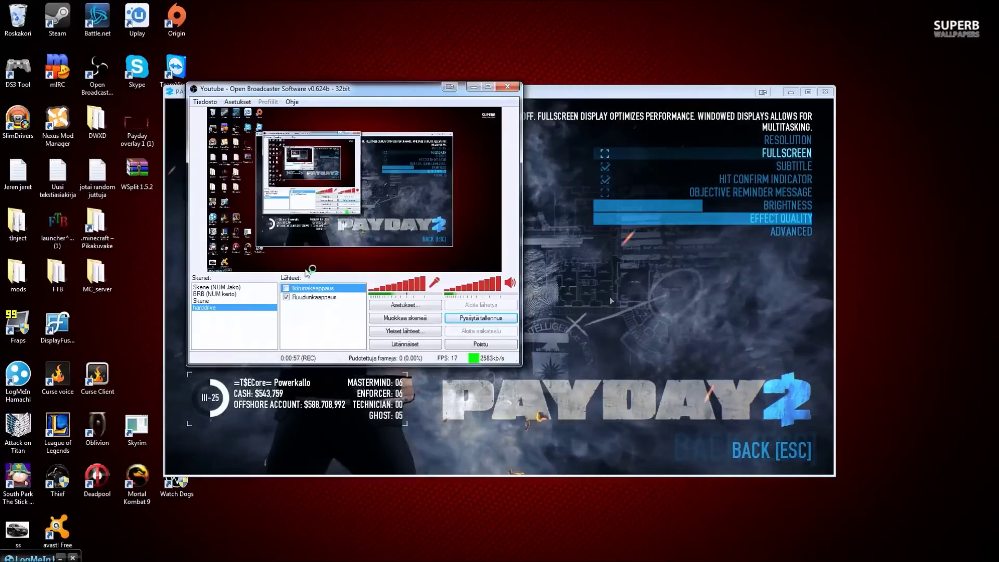
- Re-enable Ikkunakaappaus, open its positioning options, toggle the Steam overlay with Shift+Tab, then disable it
click(286, 288)
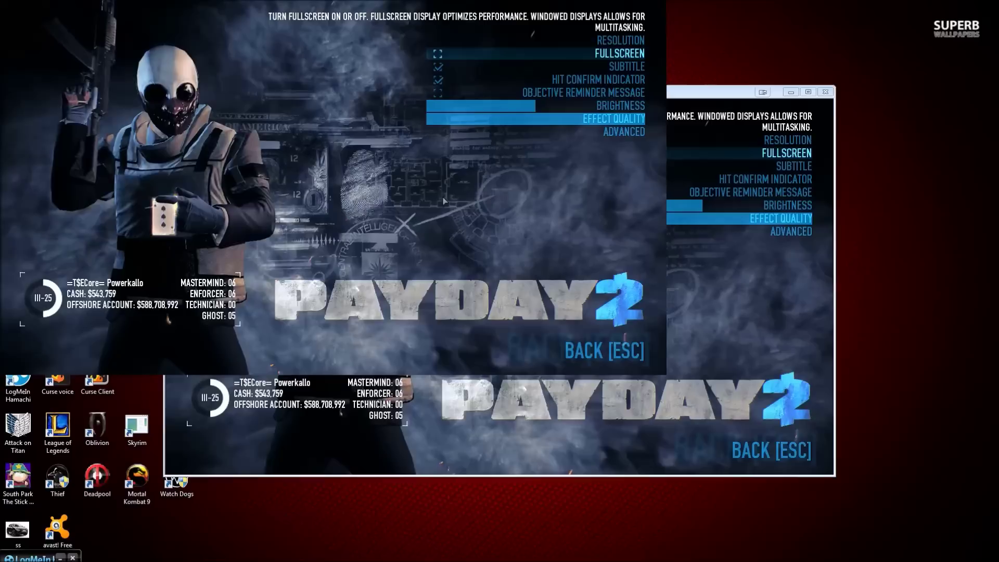
right_click(444, 201)
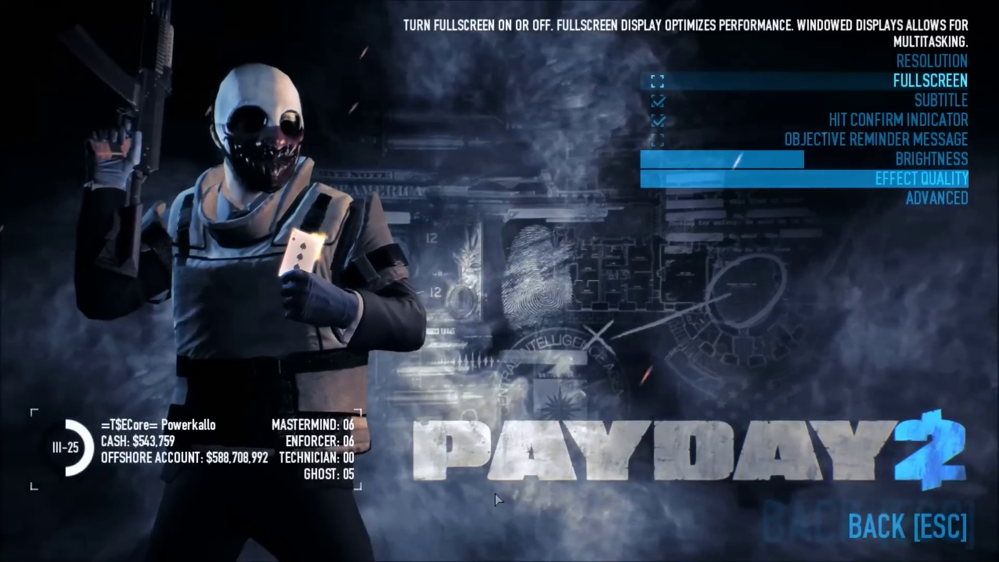
key(shift+Tab)
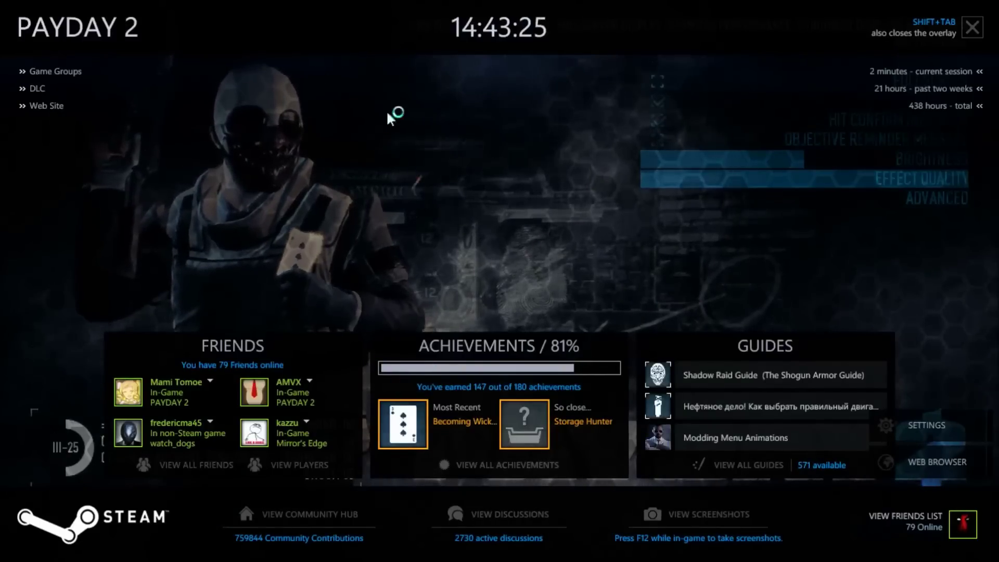
key(shift+Tab)
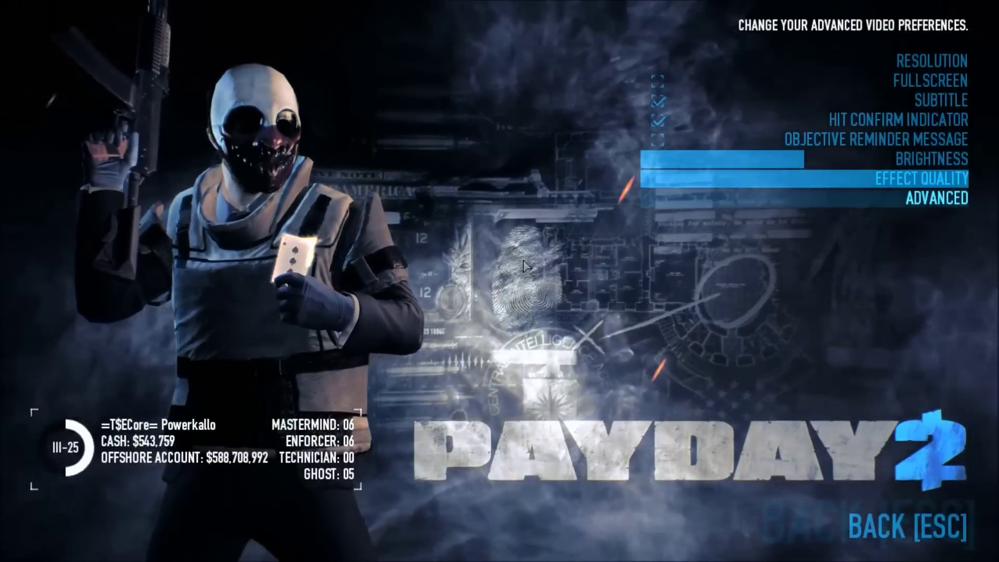
click(217, 276)
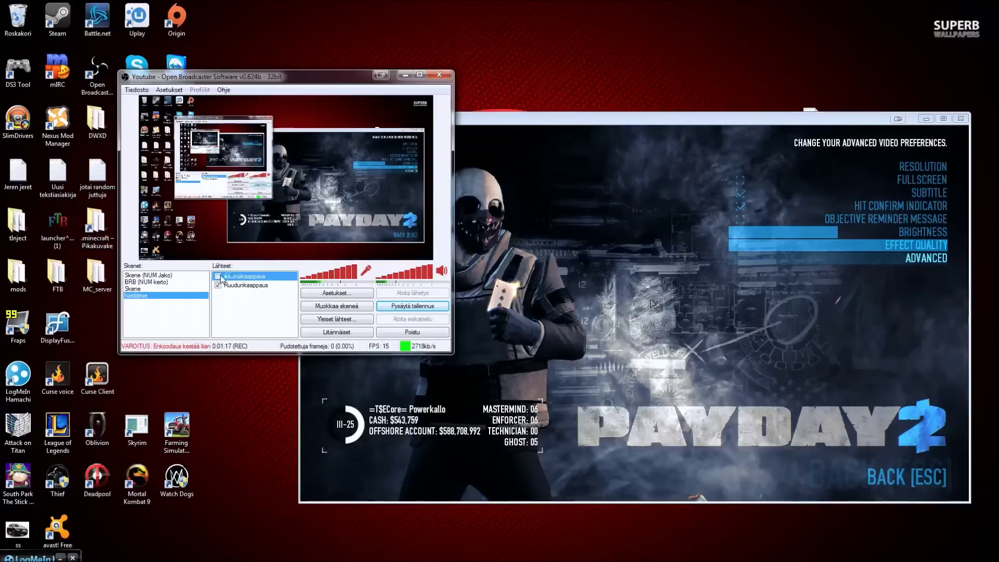
- Add a PAYDAY 2 Game Capture source with 'Venytä kuva ruudulle' ticked, then switch it off
right_click(259, 324)
mouse_move(291, 329)
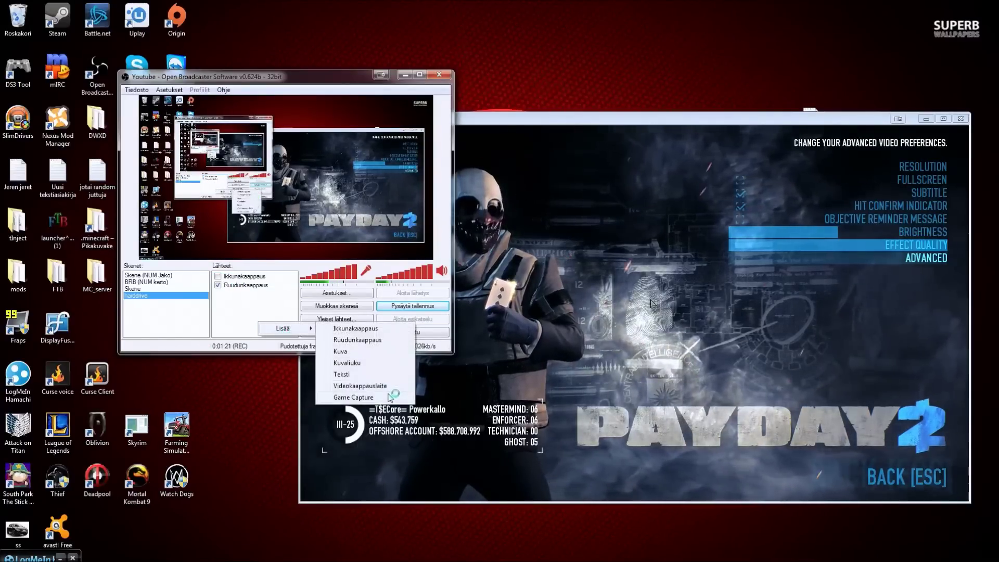
click(390, 397)
key(Return)
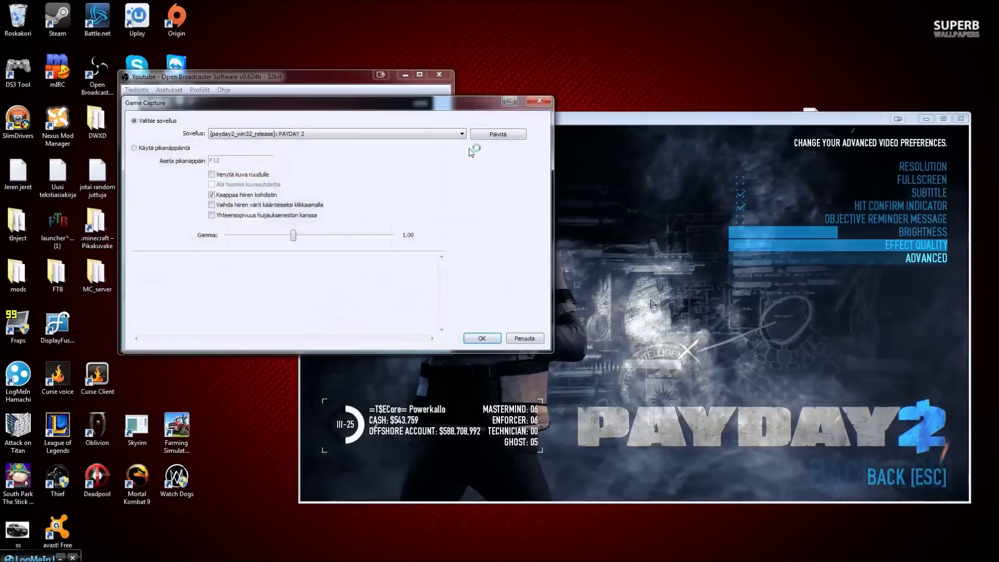
click(482, 339)
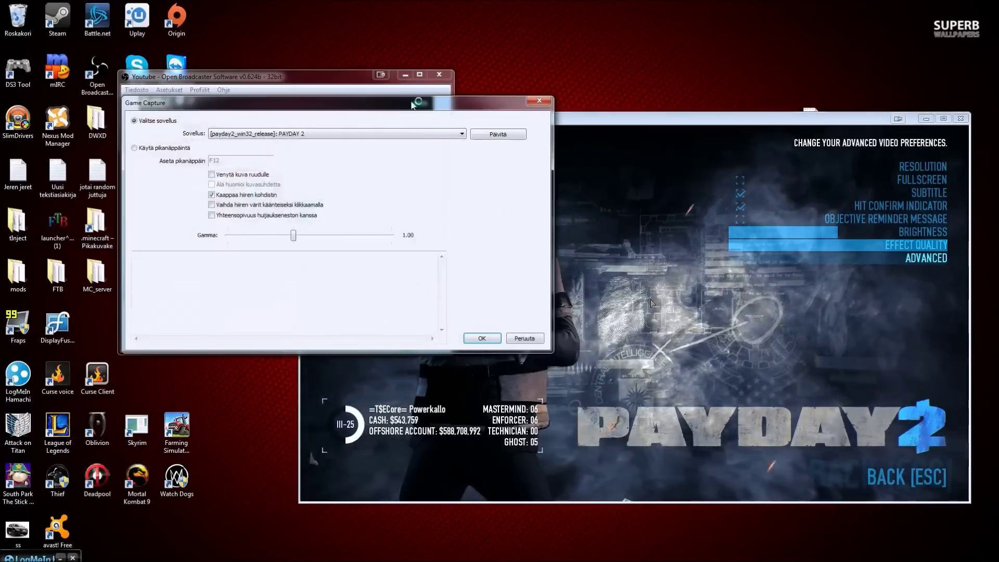
drag(414, 104, 819, 38)
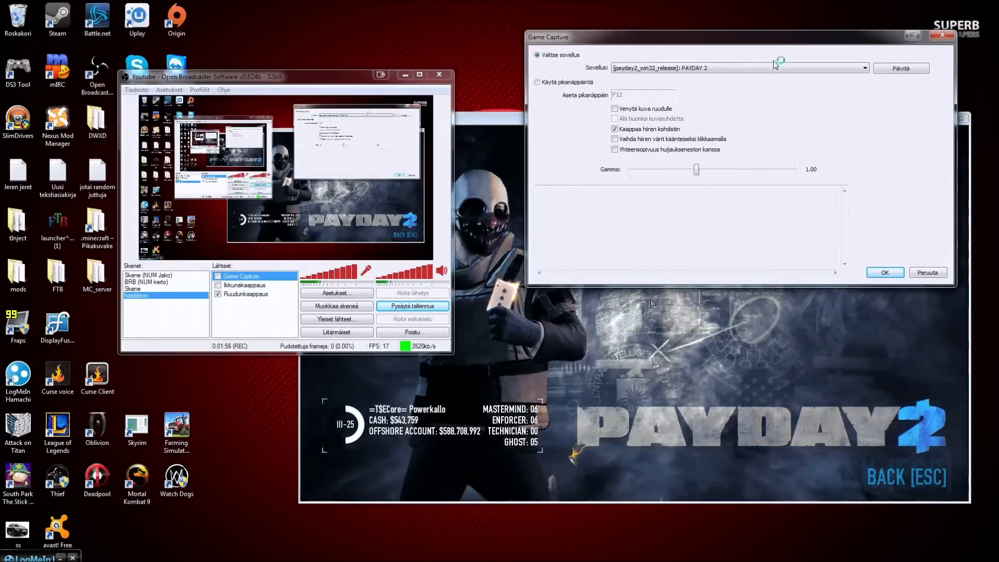
click(615, 109)
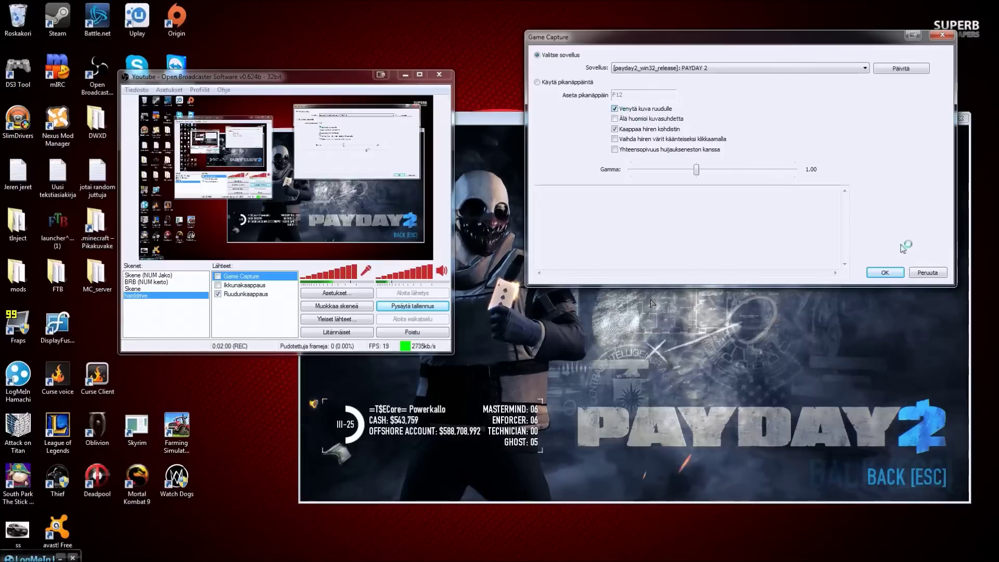
click(884, 273)
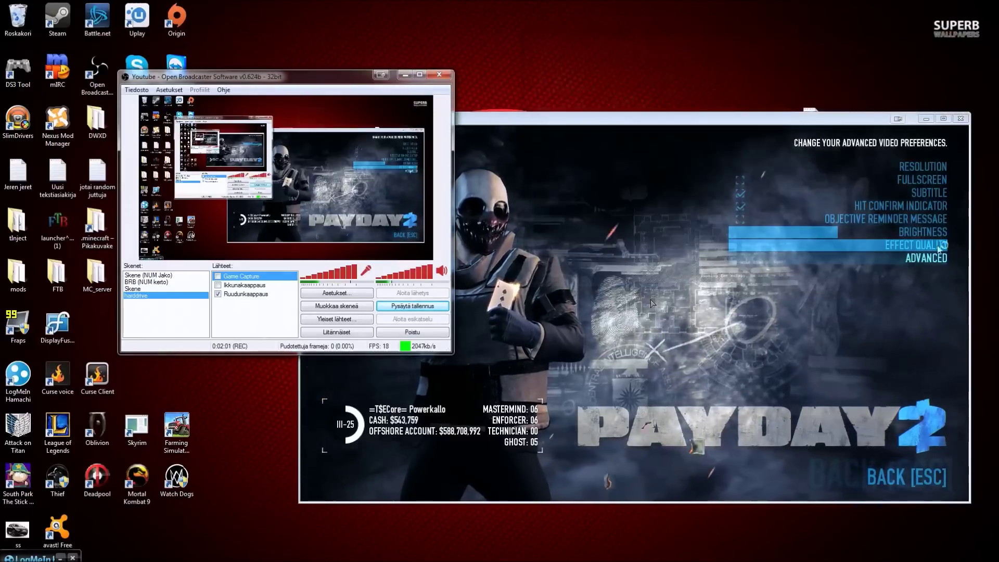
click(218, 277)
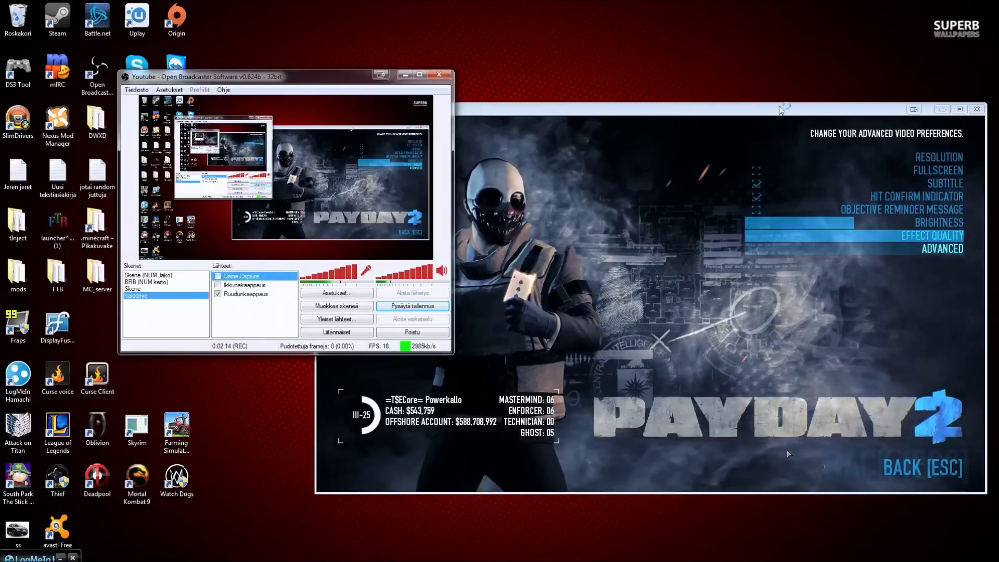
- Add a Kuva image source showing Payday overlay 1 (1), enable Muokkaa skeneä, and resize it in the preview
click(235, 318)
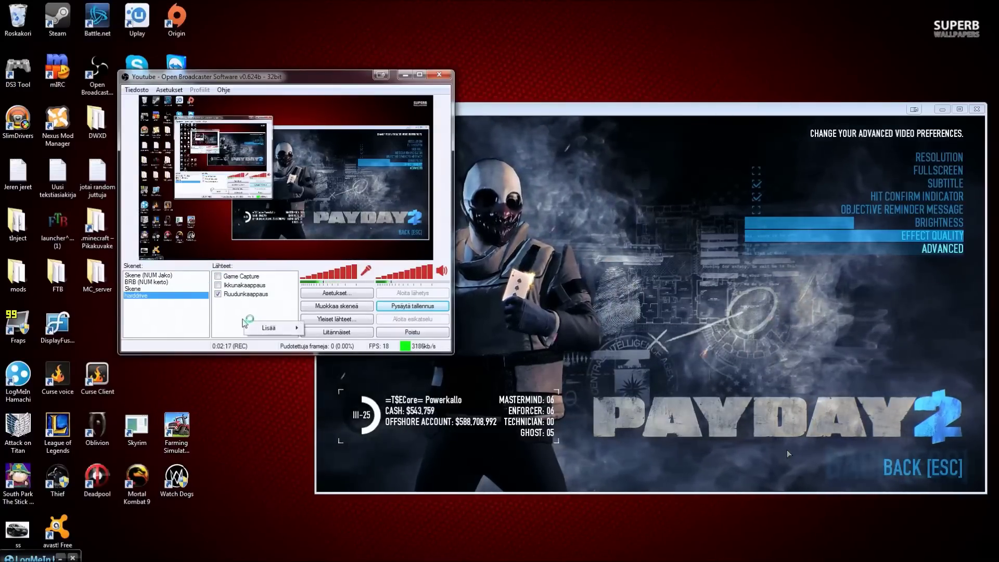
right_click(235, 317)
mouse_move(281, 322)
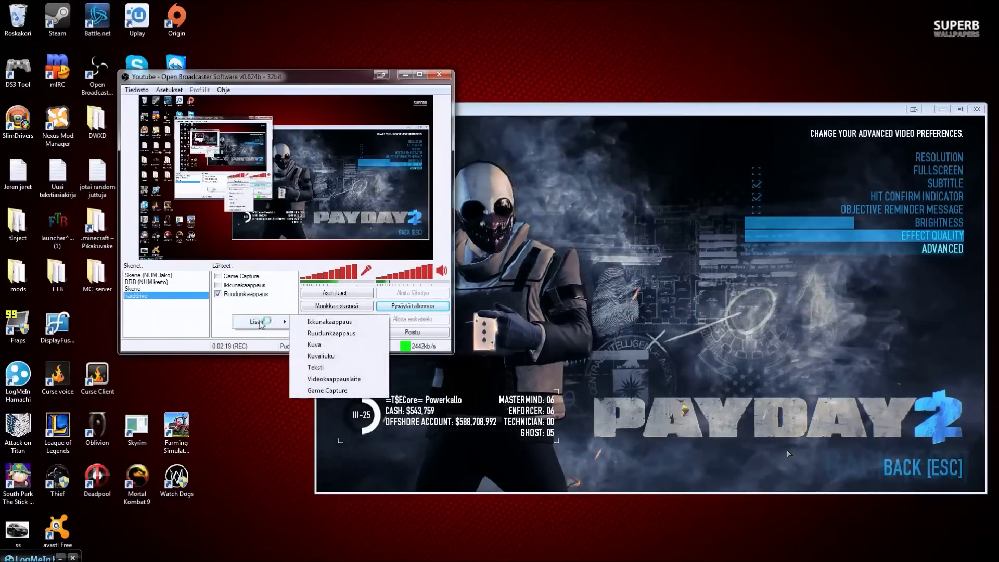
click(345, 346)
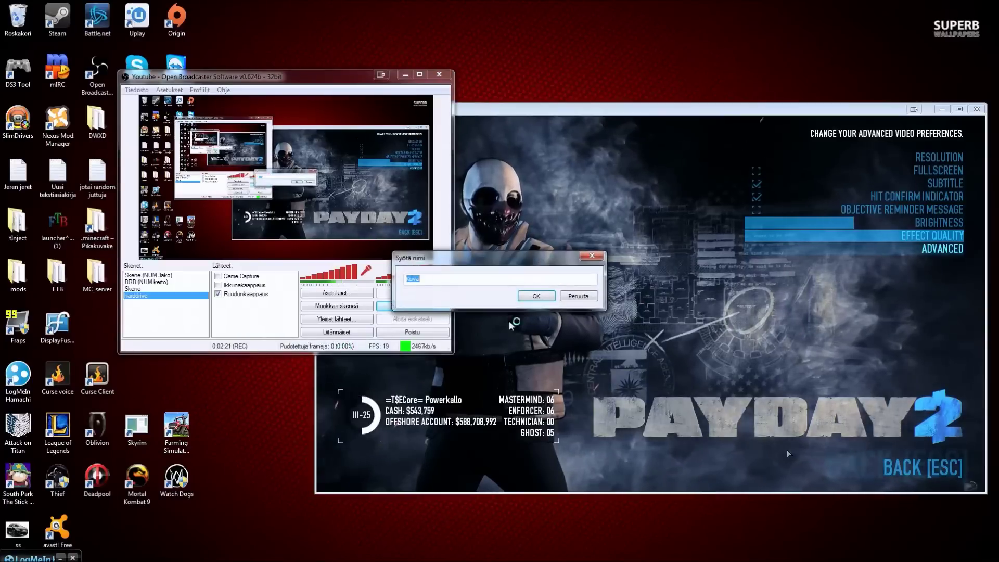
key(Return)
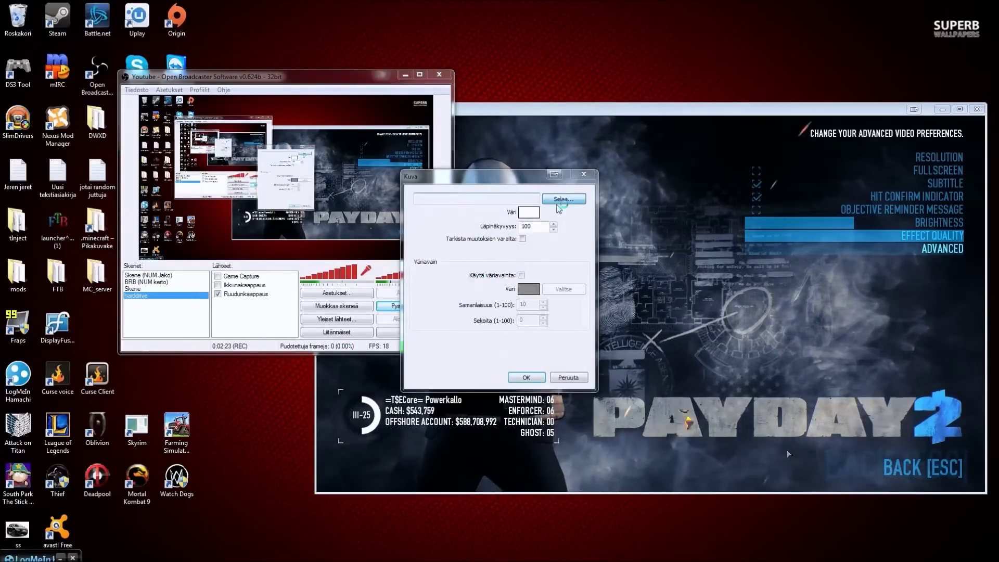
click(563, 200)
double_click(778, 338)
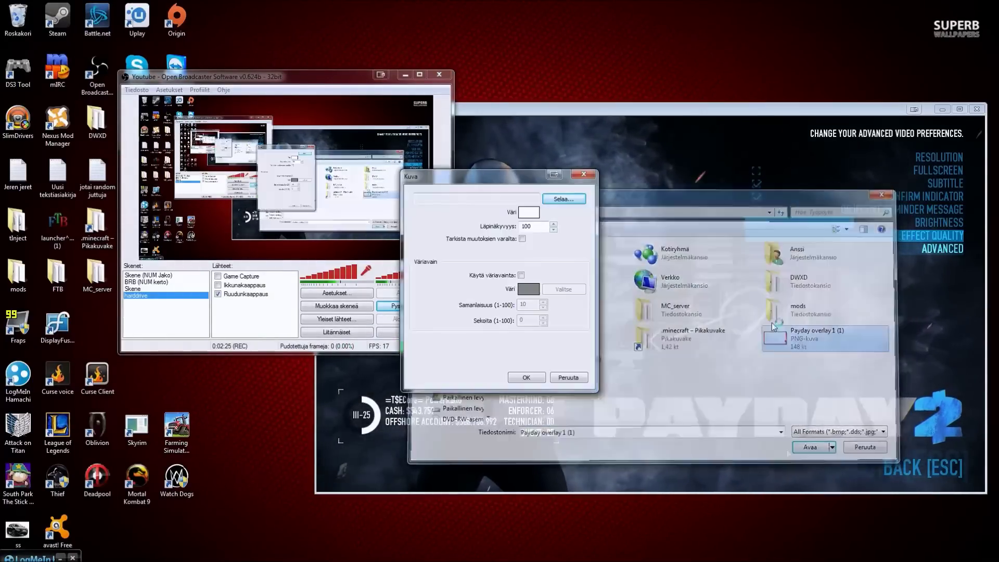
click(540, 379)
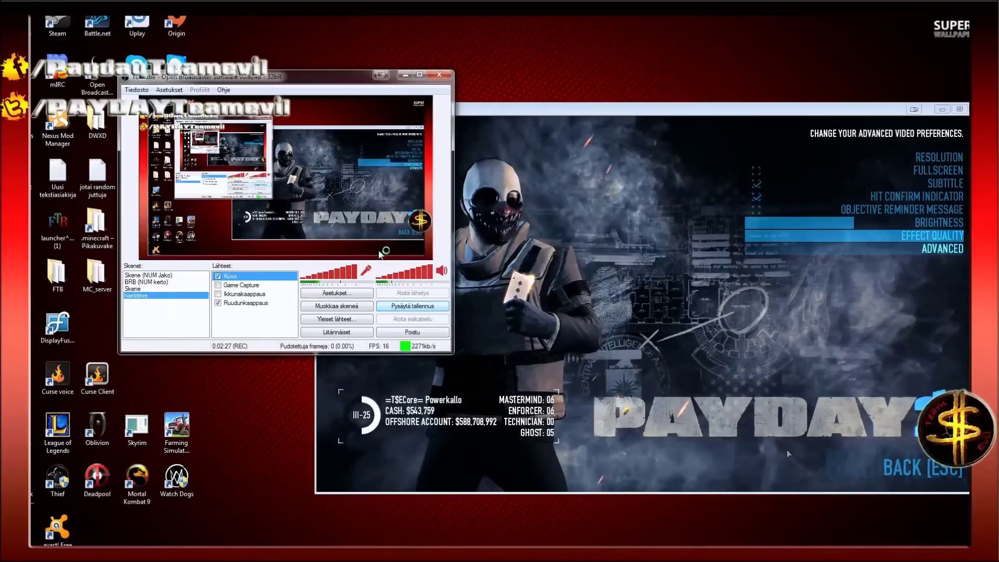
click(337, 305)
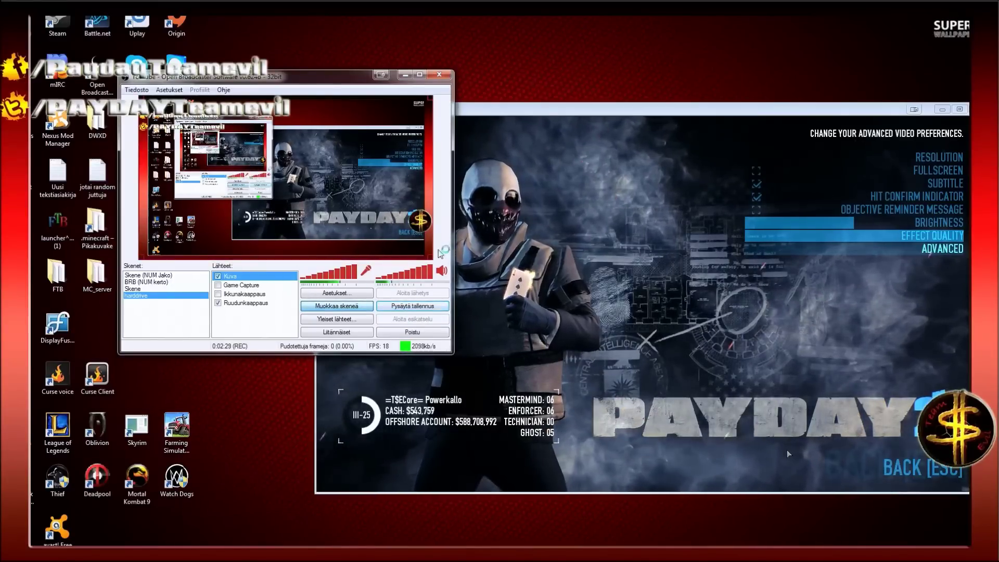
drag(432, 259, 127, 107)
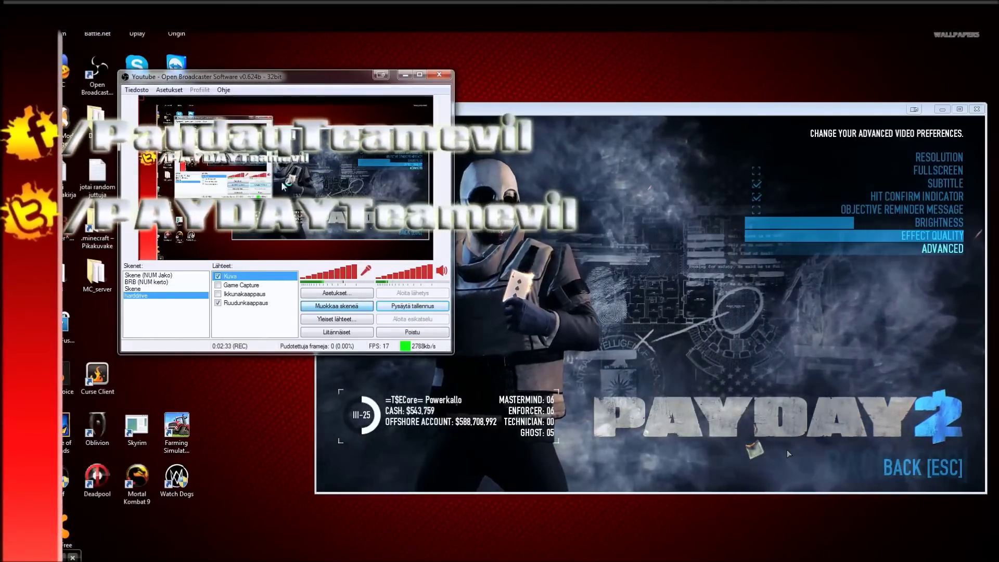
- Fit the Kuva overlay with Paikka/Koko > Sovita ruudulle, then switch the source off
right_click(252, 277)
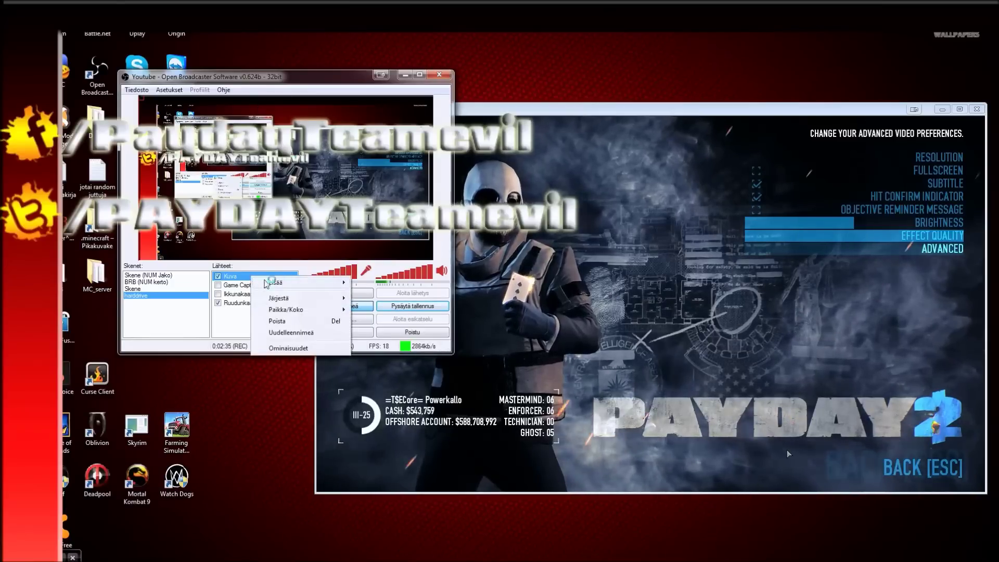
mouse_move(324, 309)
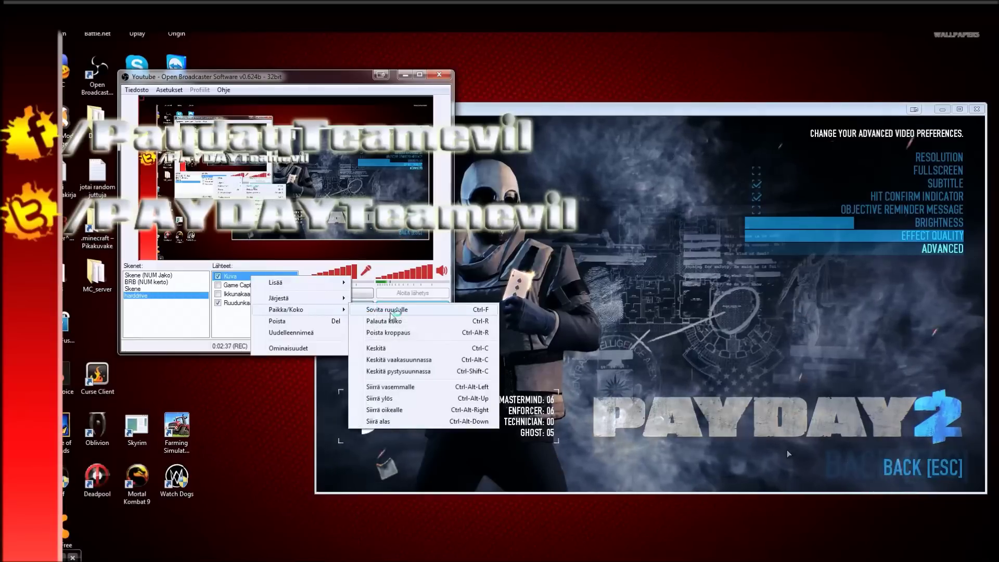
click(387, 310)
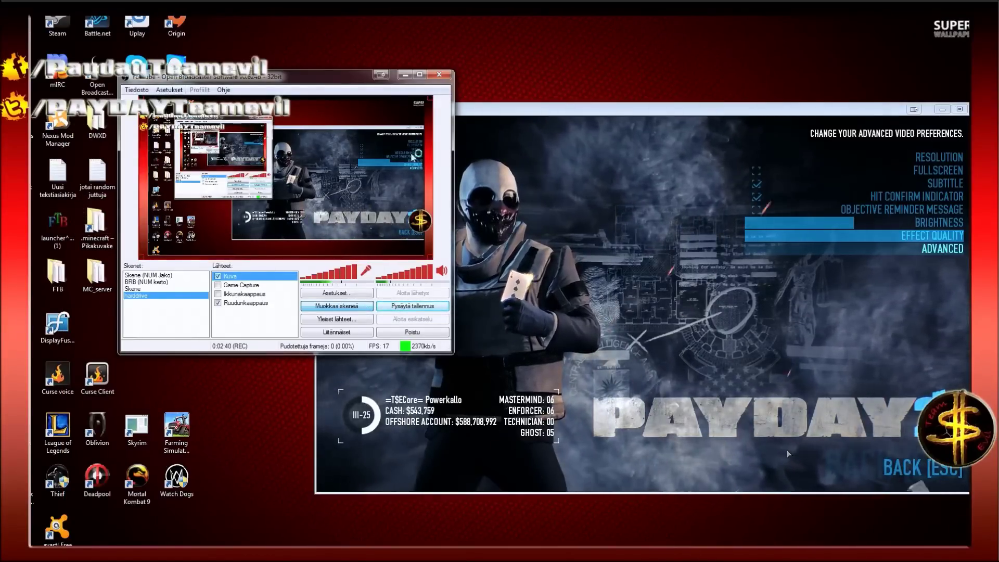
click(218, 276)
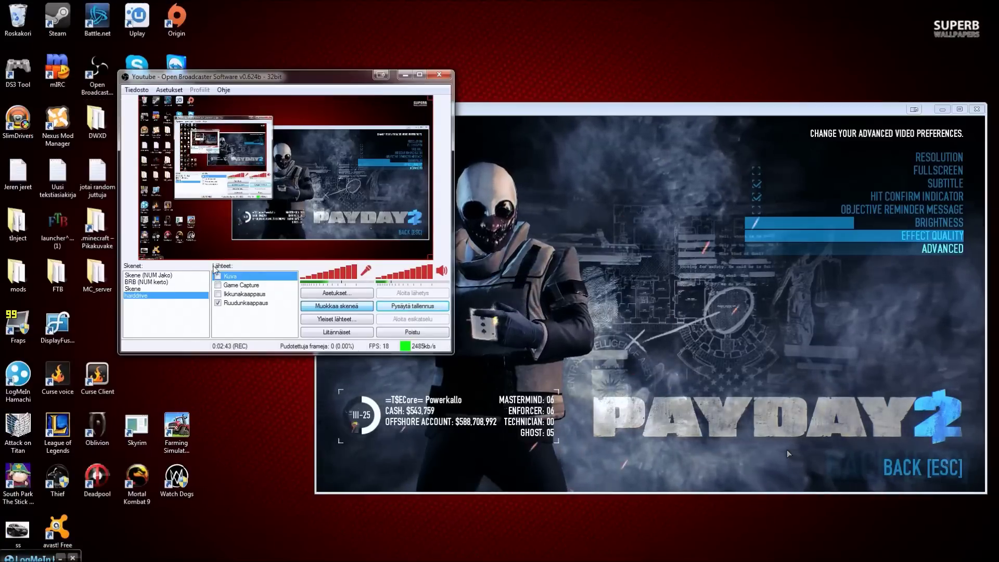